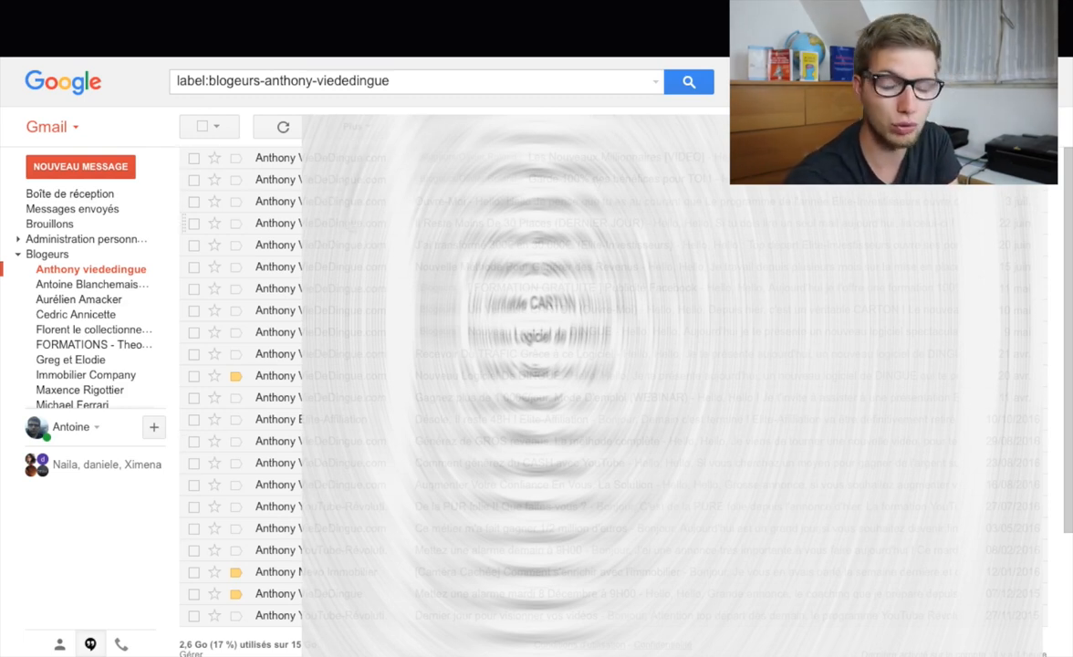
View the messages filed under the second Blogeurs sublabel and return to the inbox.
click(102, 284)
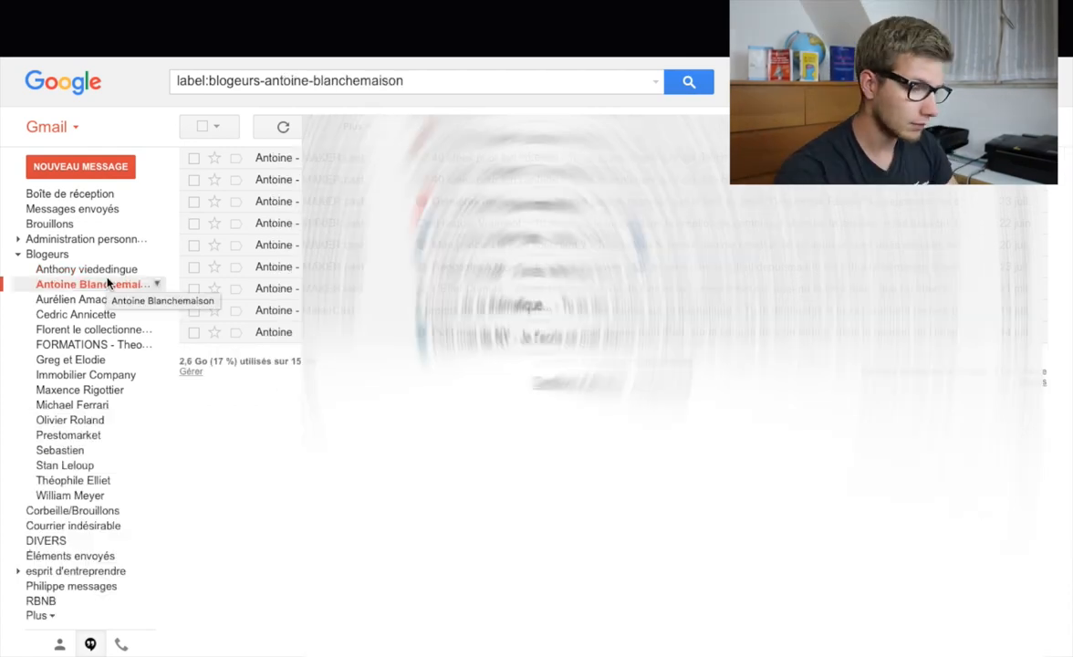
click(88, 194)
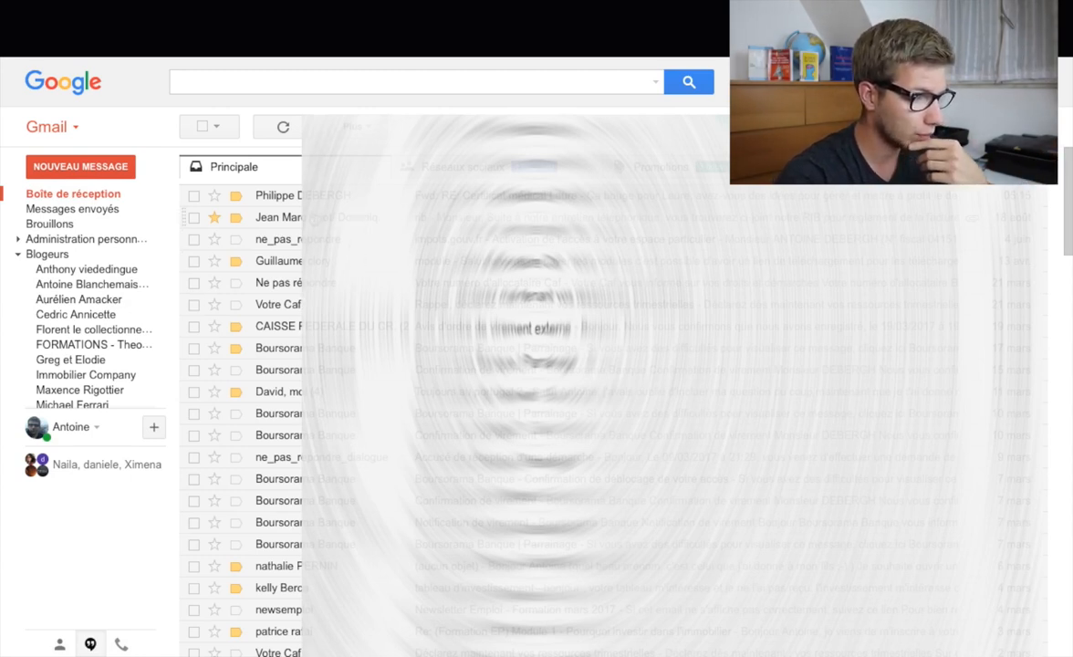
mouse_move(85, 304)
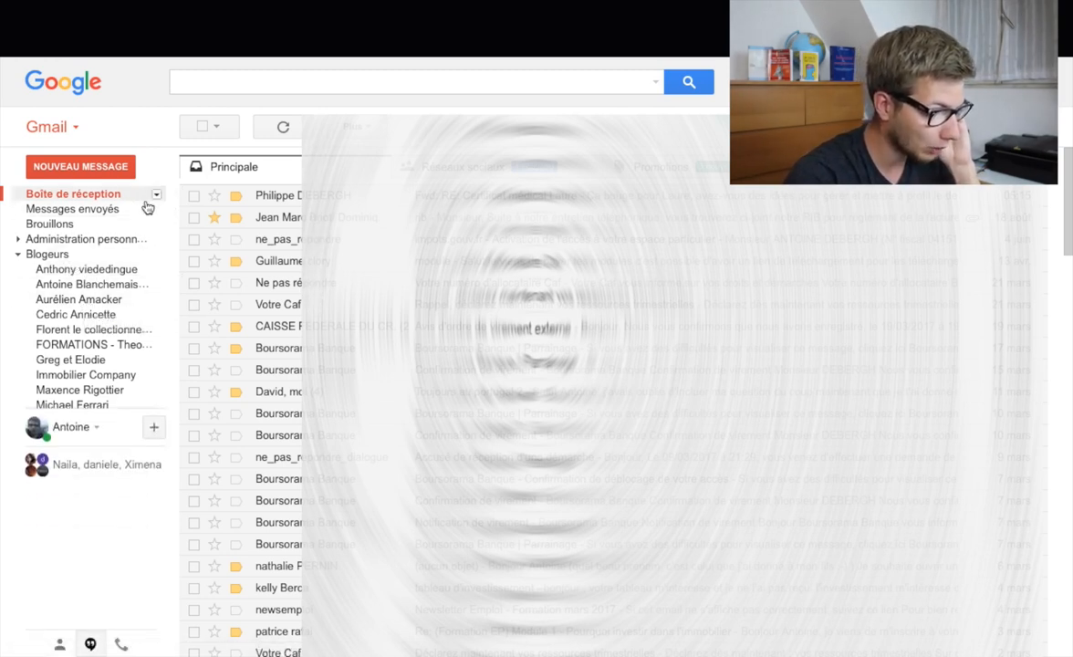
Read the Boursorama Banque email "Confirmation de virement" through to its end and return to the inbox.
mouse_move(303, 650)
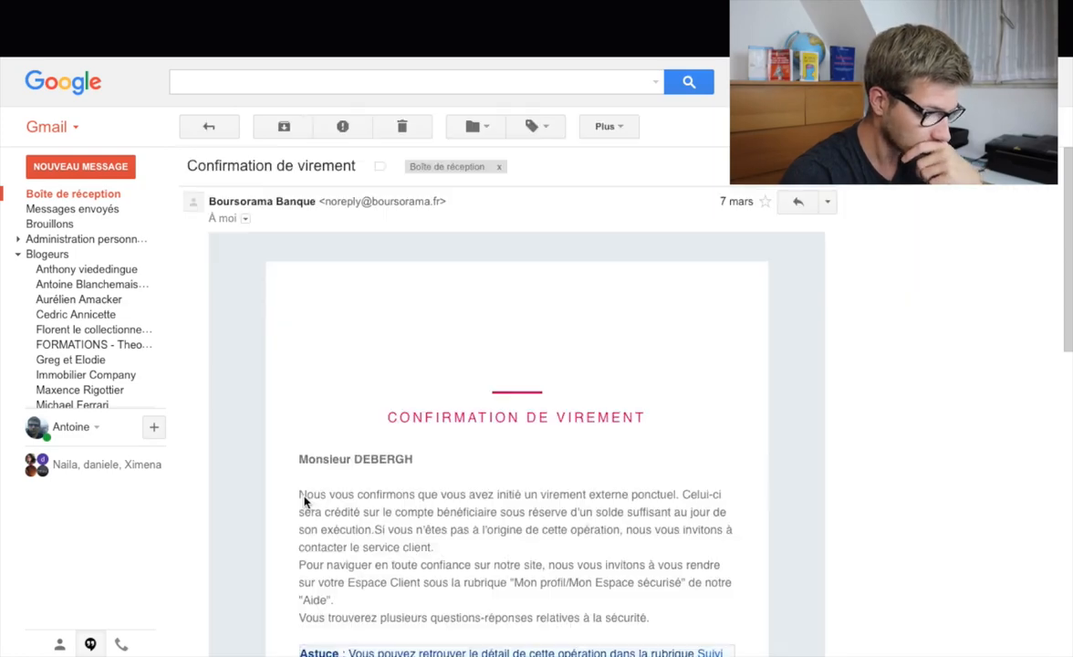
scroll(375, 297, down, 5)
scroll(374, 293, down, 5)
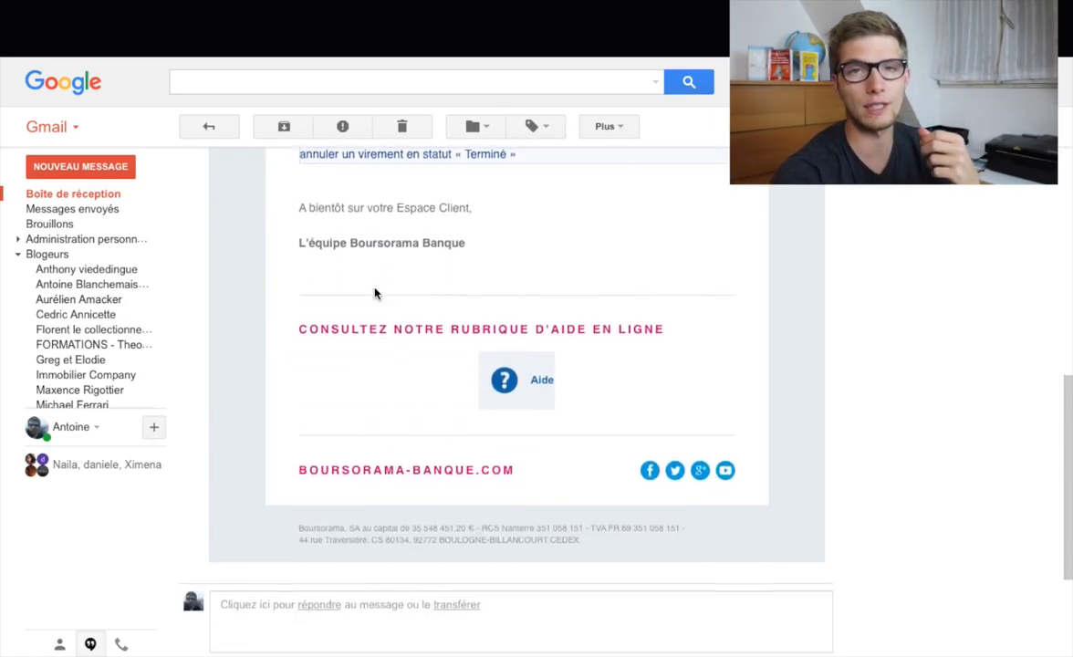
scroll(374, 293, up, 1)
scroll(374, 293, up, 10)
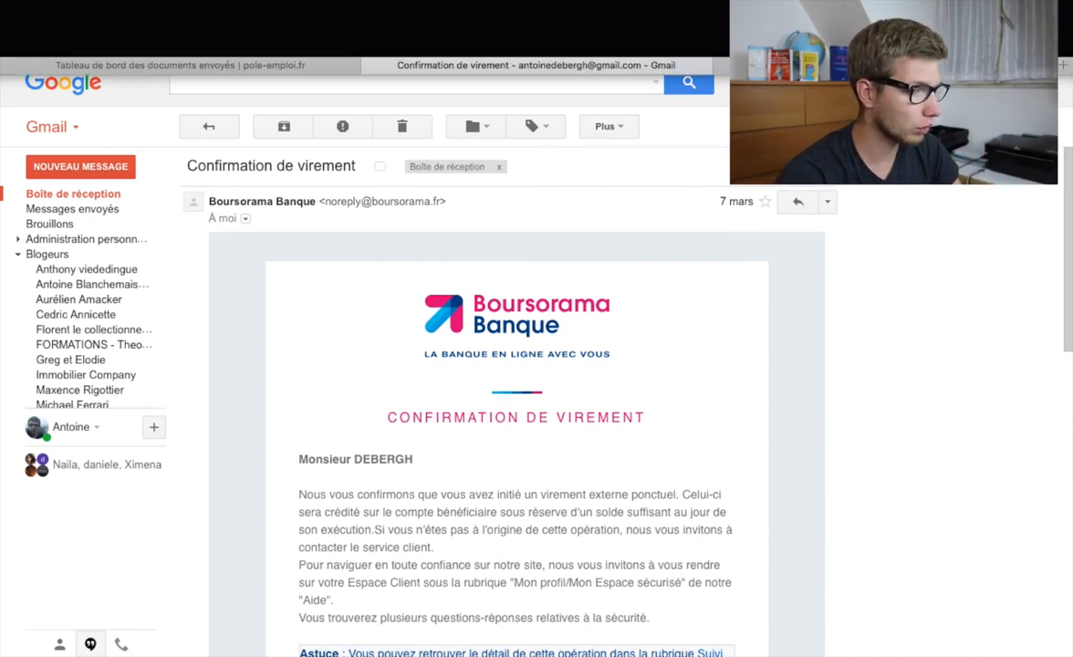
click(209, 126)
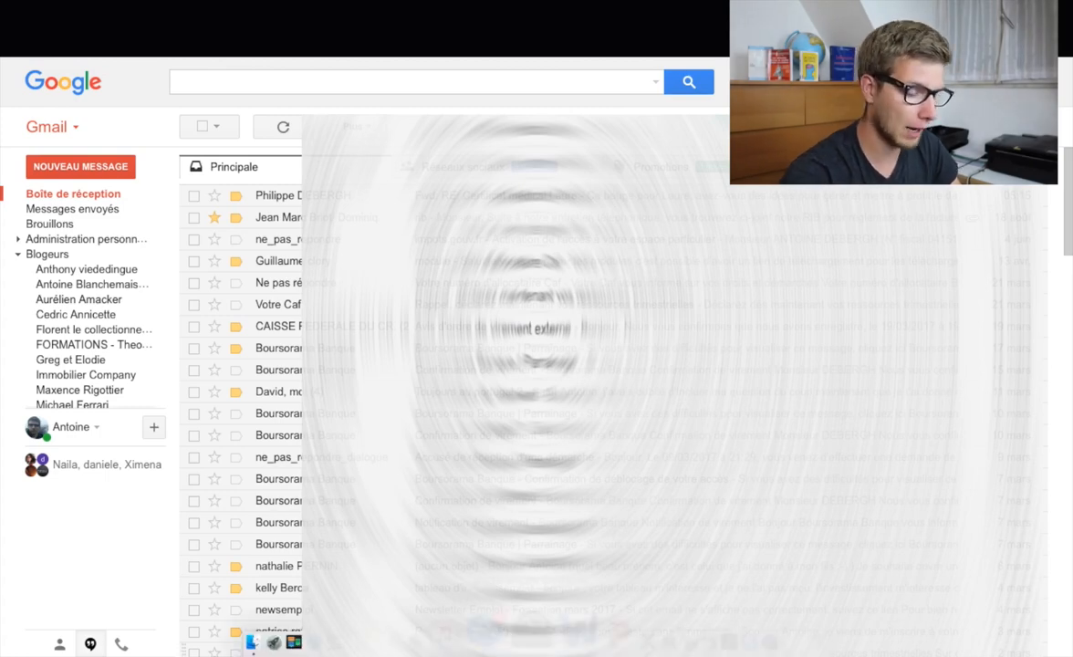
Start a filter on the sender of the Boursorama Banque email "Confirmation de déblocage de votre accès" and proceed to the filter's actions.
click(320, 480)
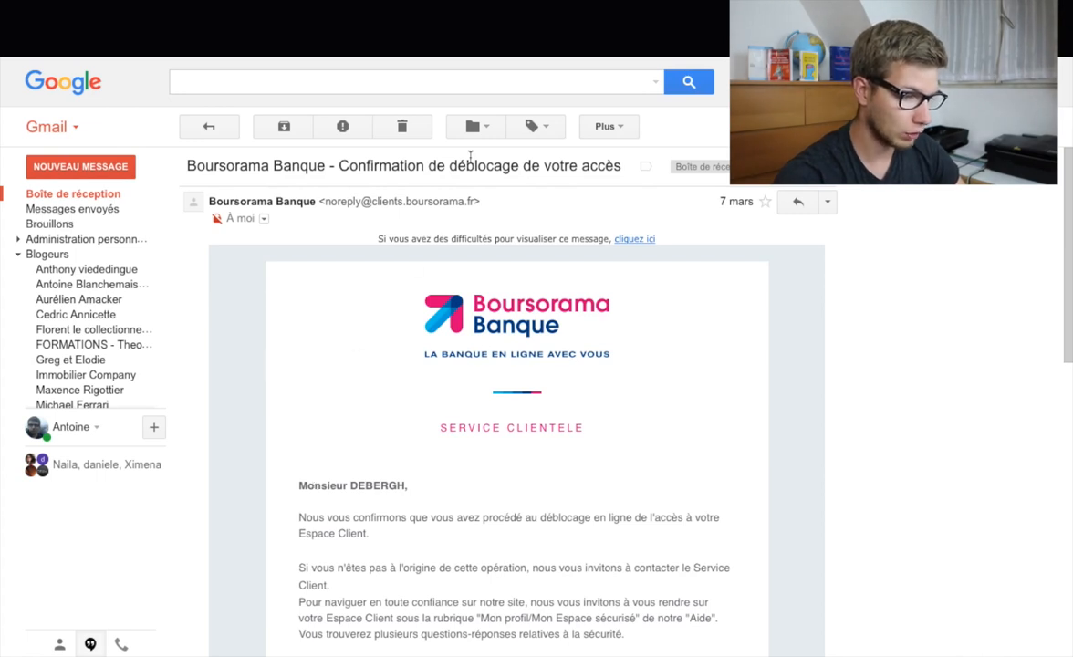
click(617, 128)
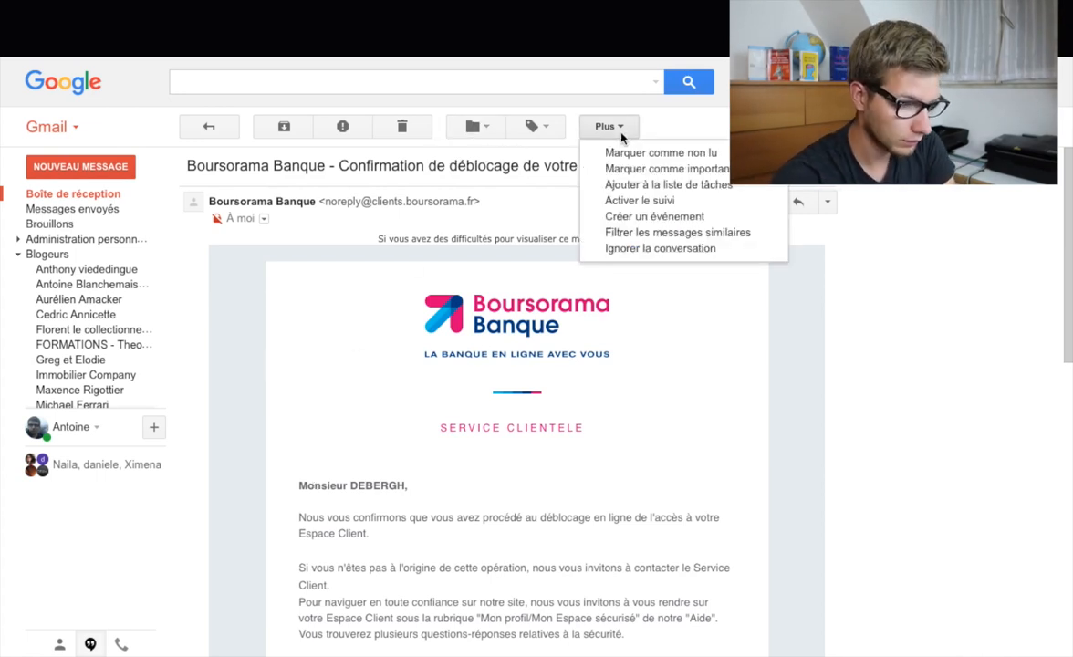
click(660, 233)
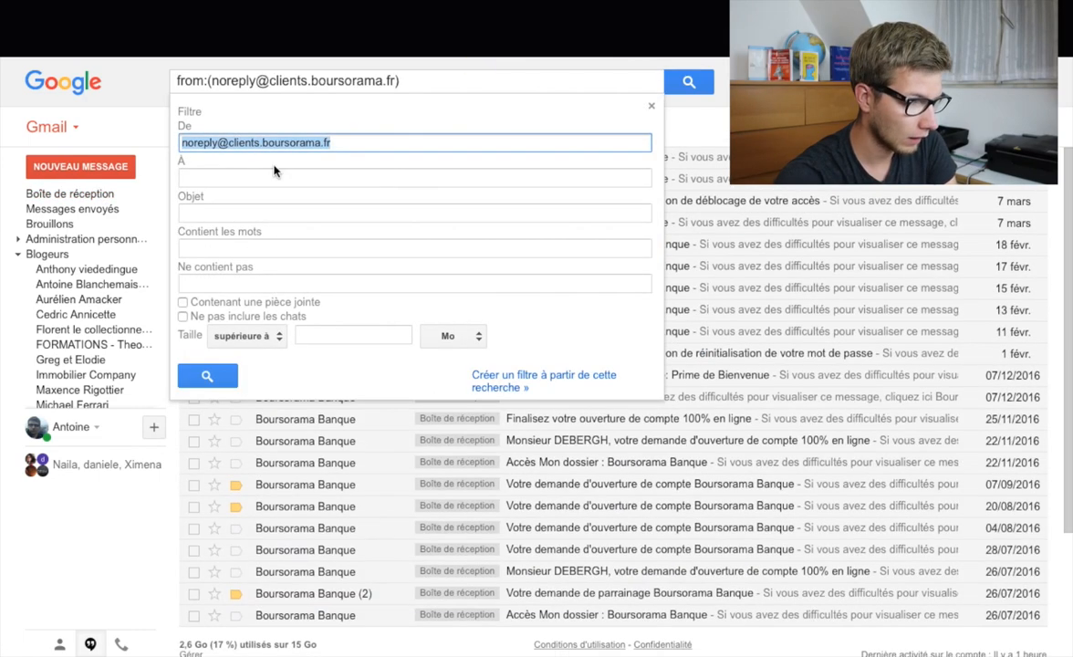
drag(183, 142, 237, 186)
click(344, 148)
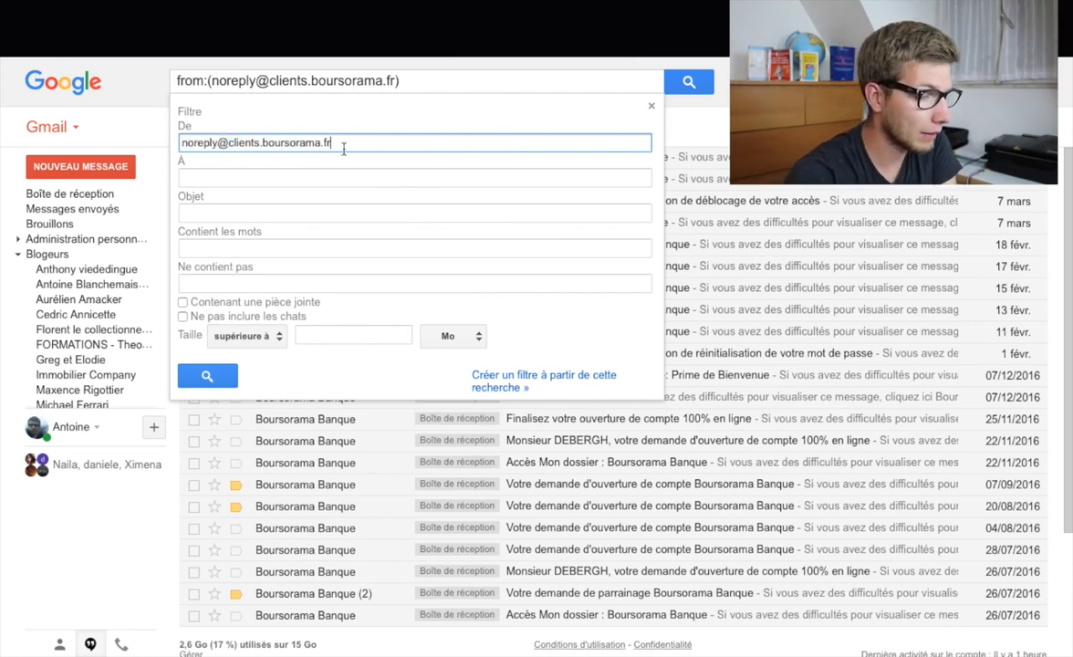
drag(339, 143, 163, 143)
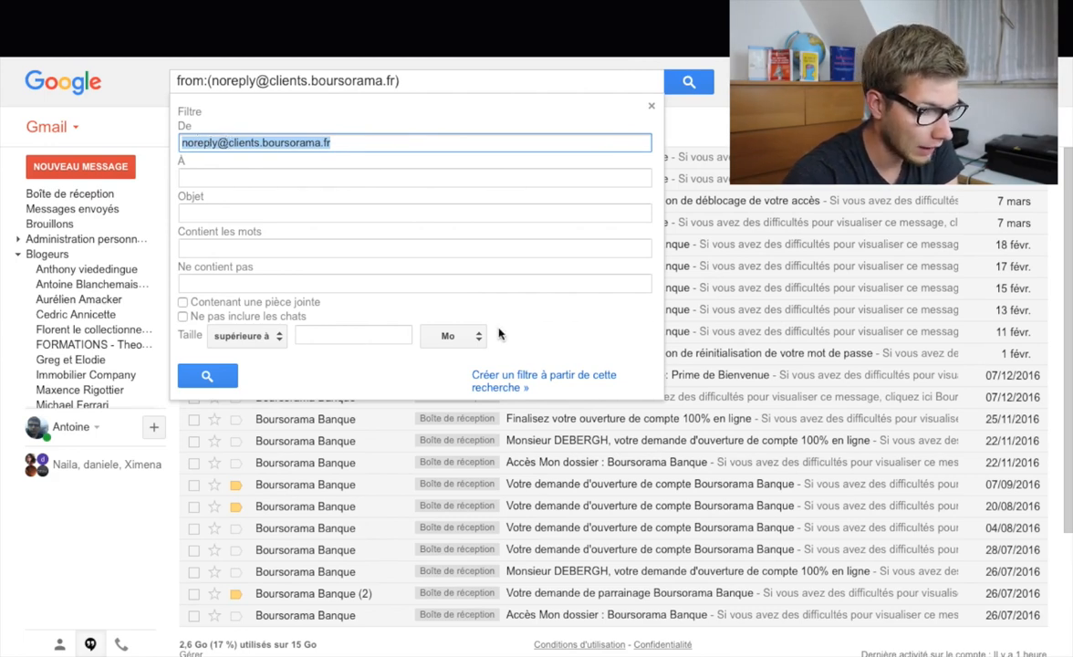
click(488, 383)
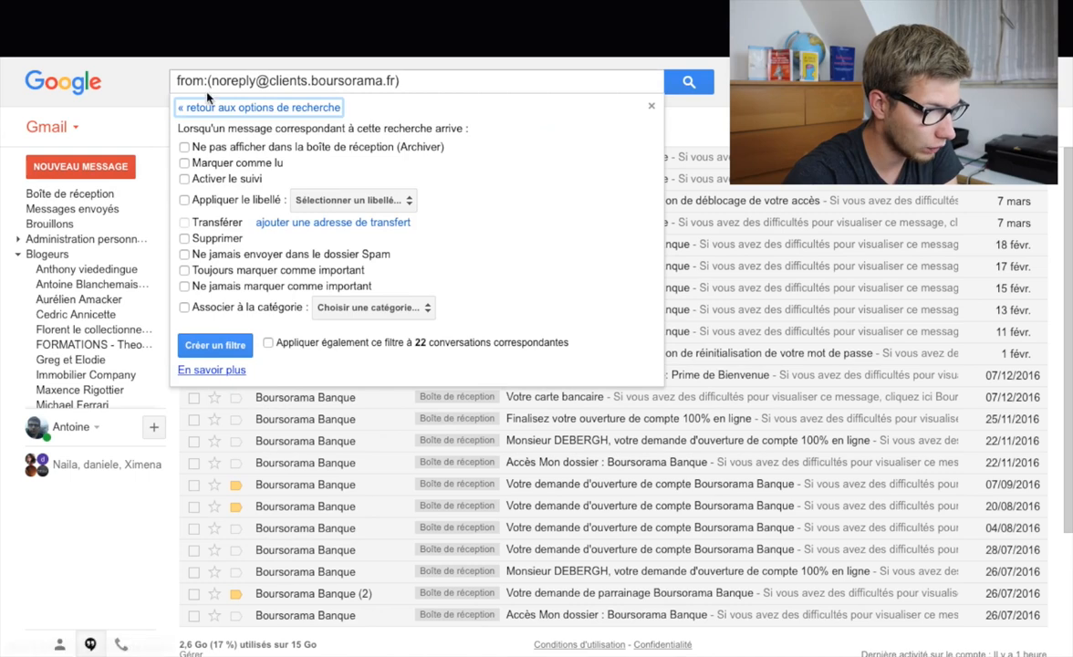
click(197, 107)
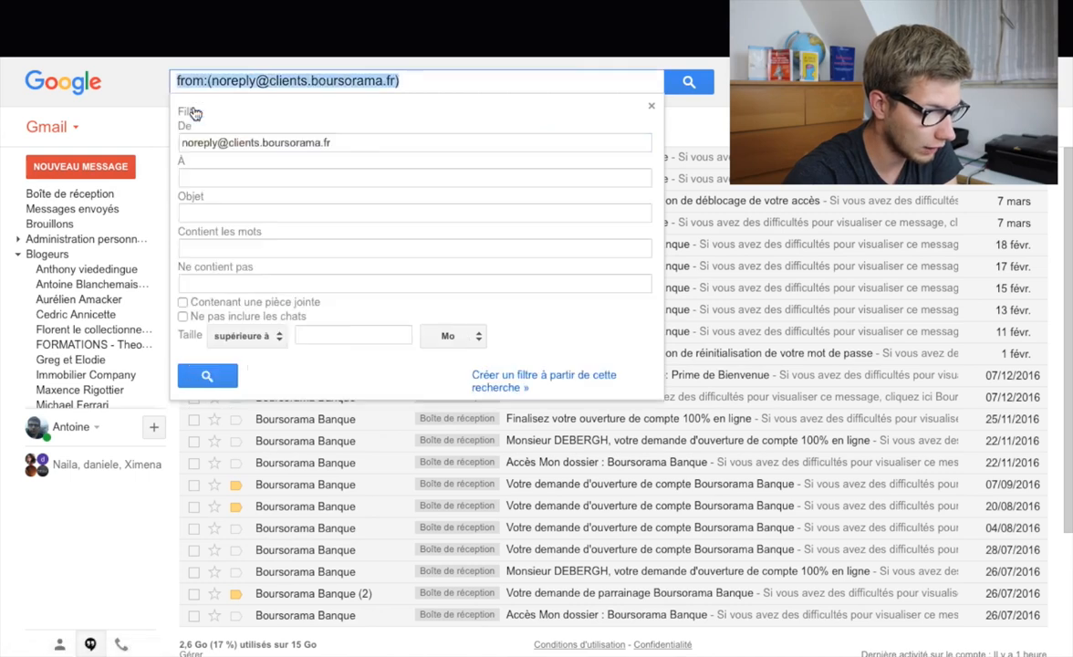
click(493, 387)
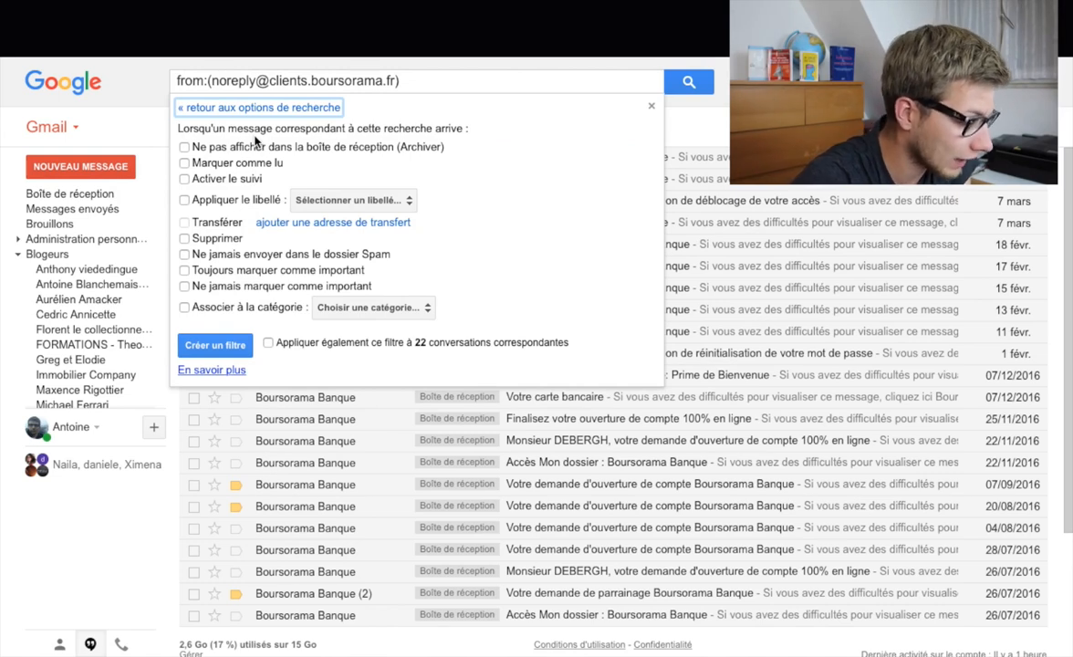
Set the filter to skip the inbox (Archiver) and mark matching messages as read.
click(187, 148)
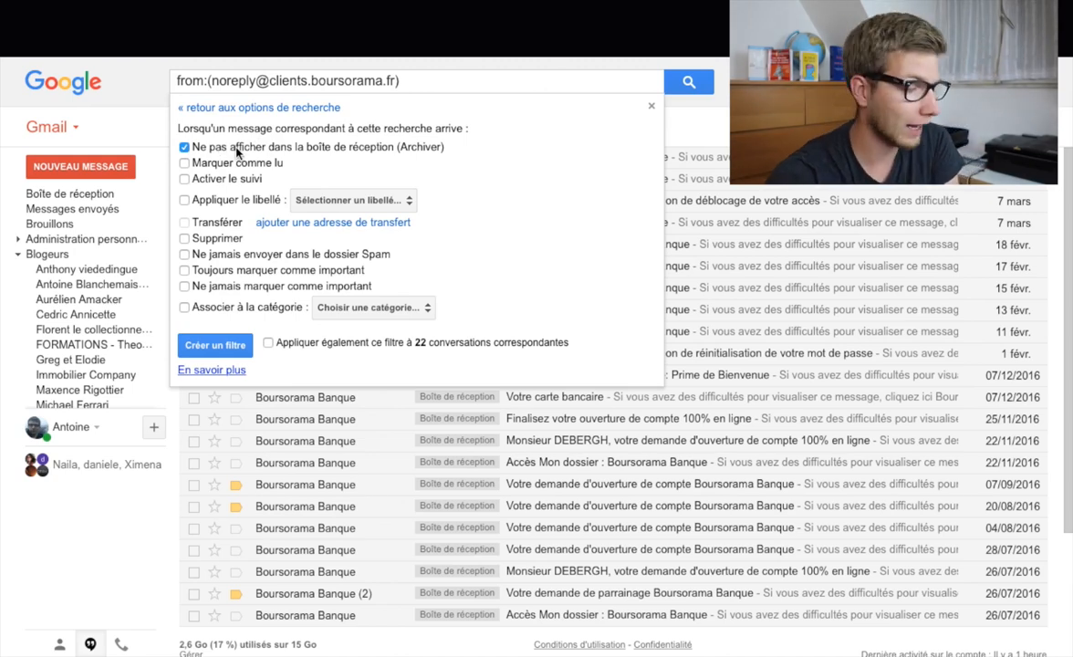
mouse_move(60, 300)
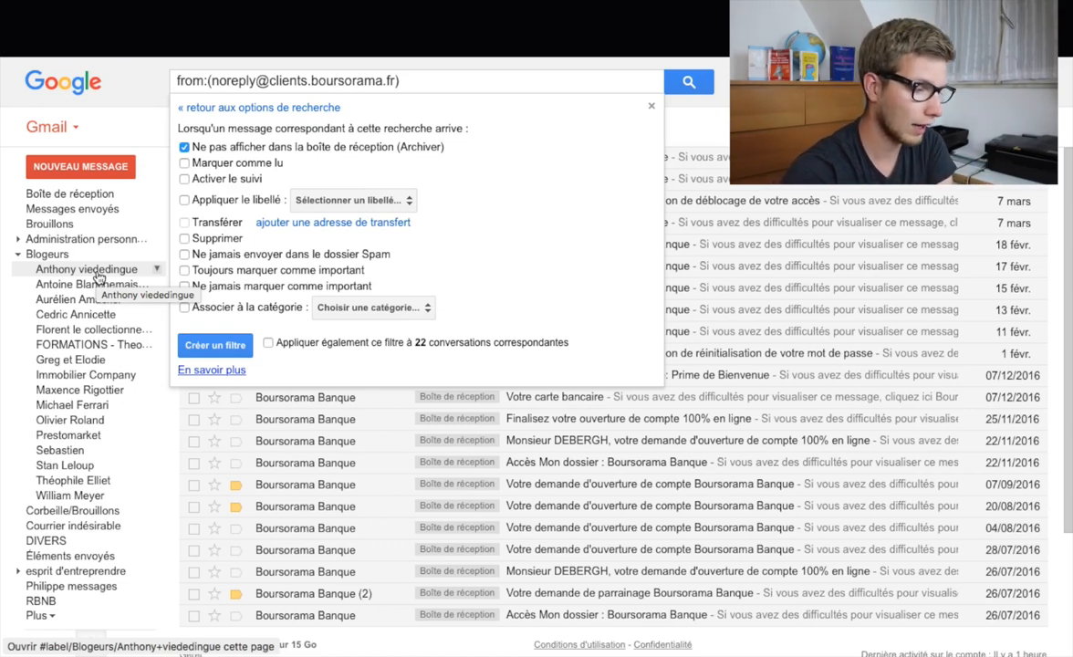
click(185, 164)
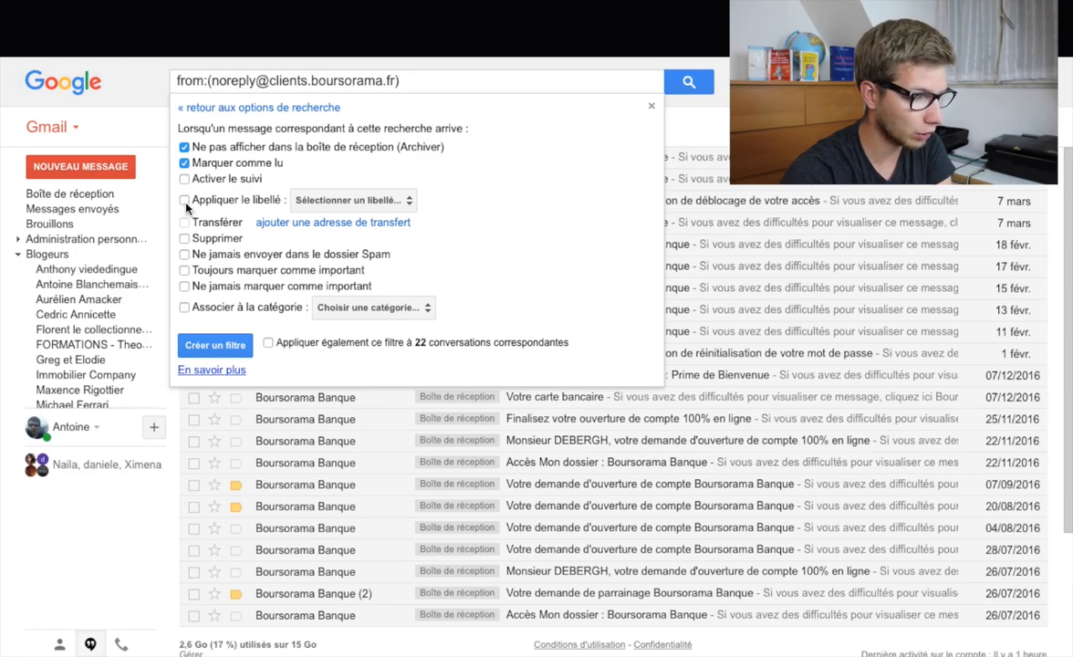
Have the filter apply a new label "Boursorama" nested under "Administration personnelle".
click(184, 201)
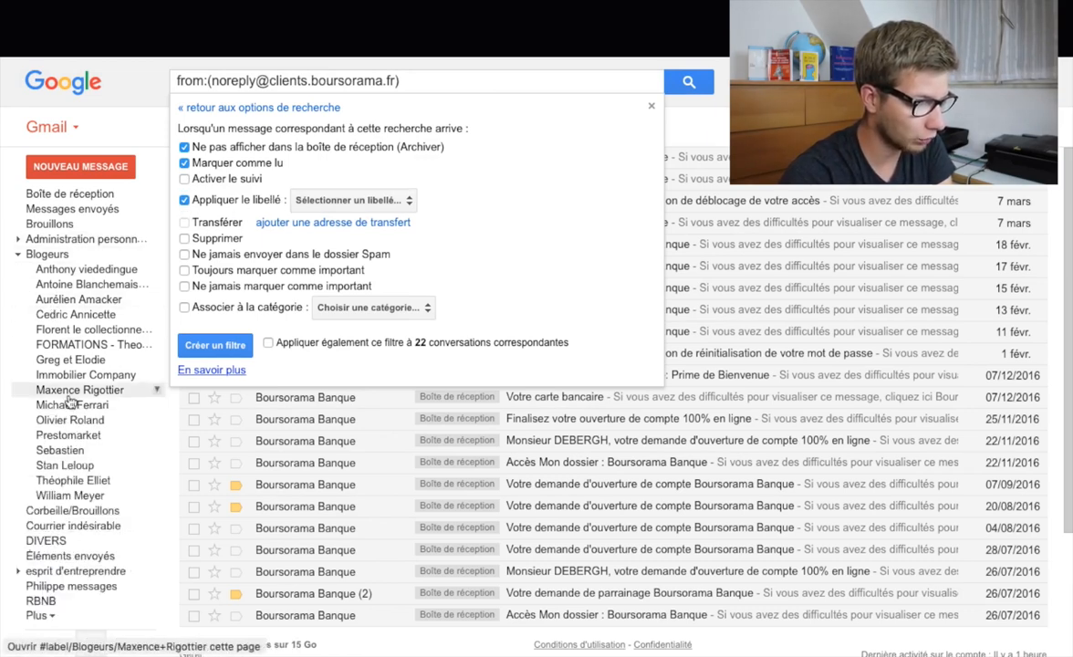
click(338, 202)
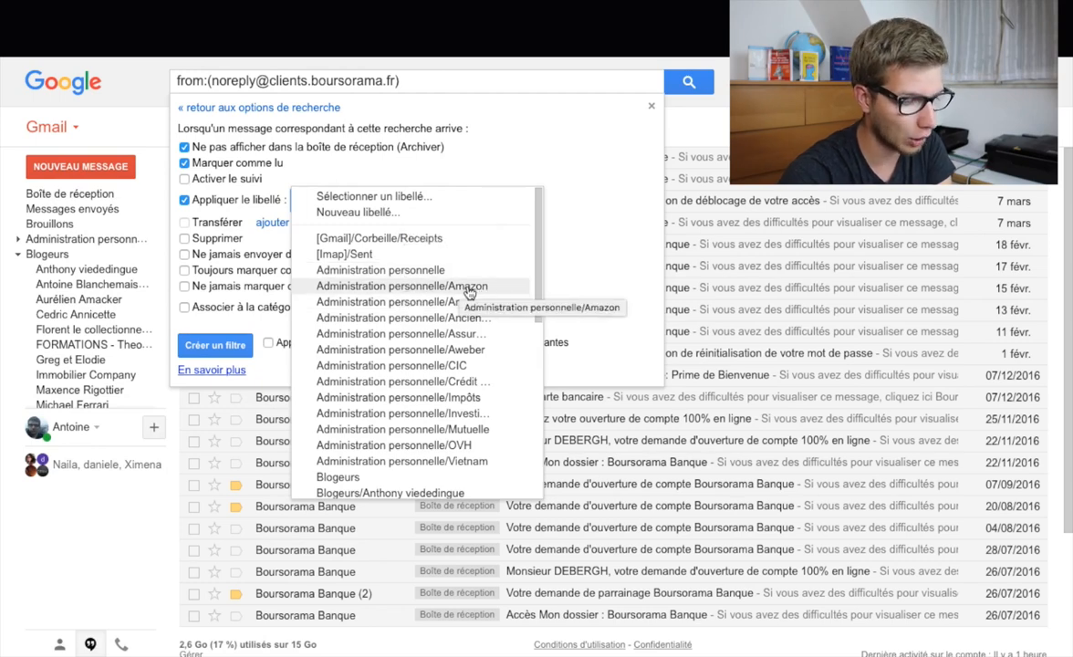
click(358, 212)
click(401, 366)
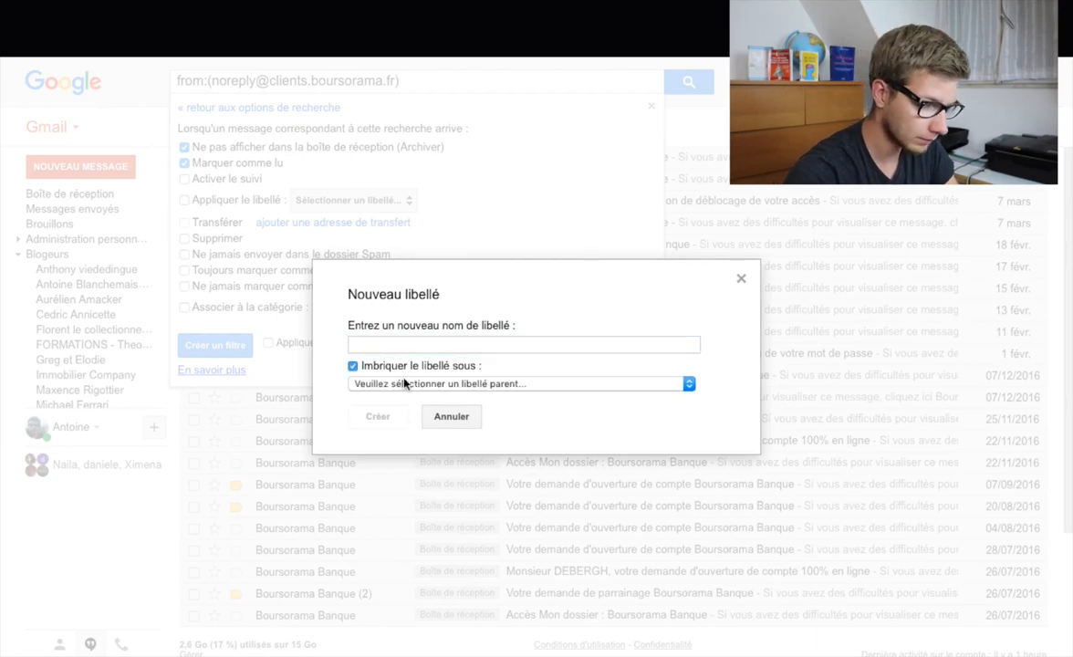
click(408, 384)
click(406, 424)
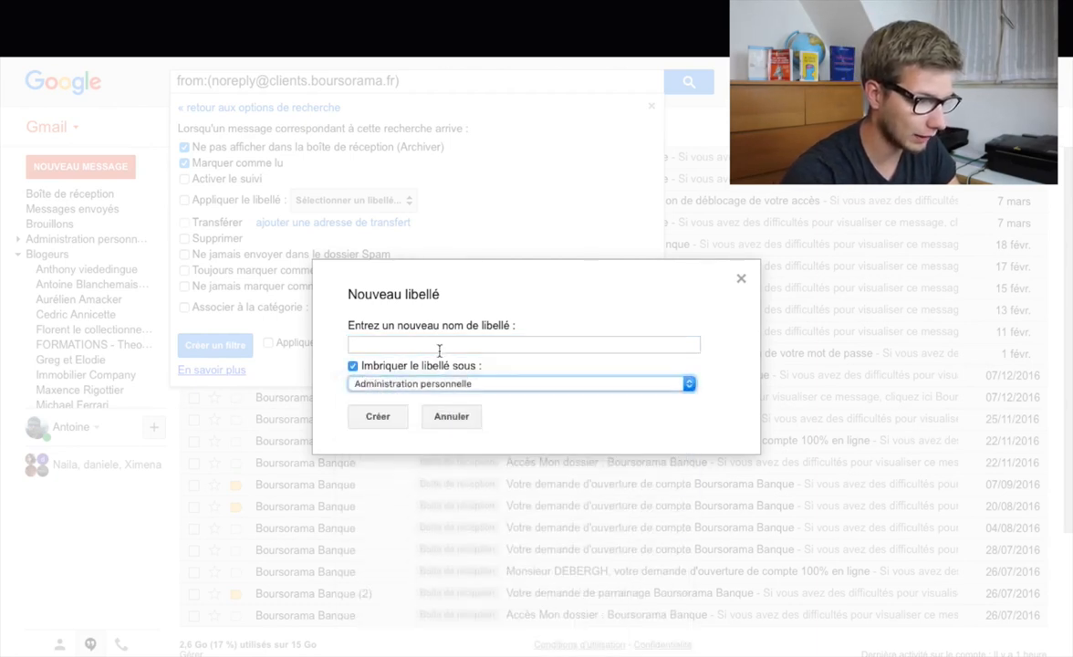
click(438, 347)
text(Ama)
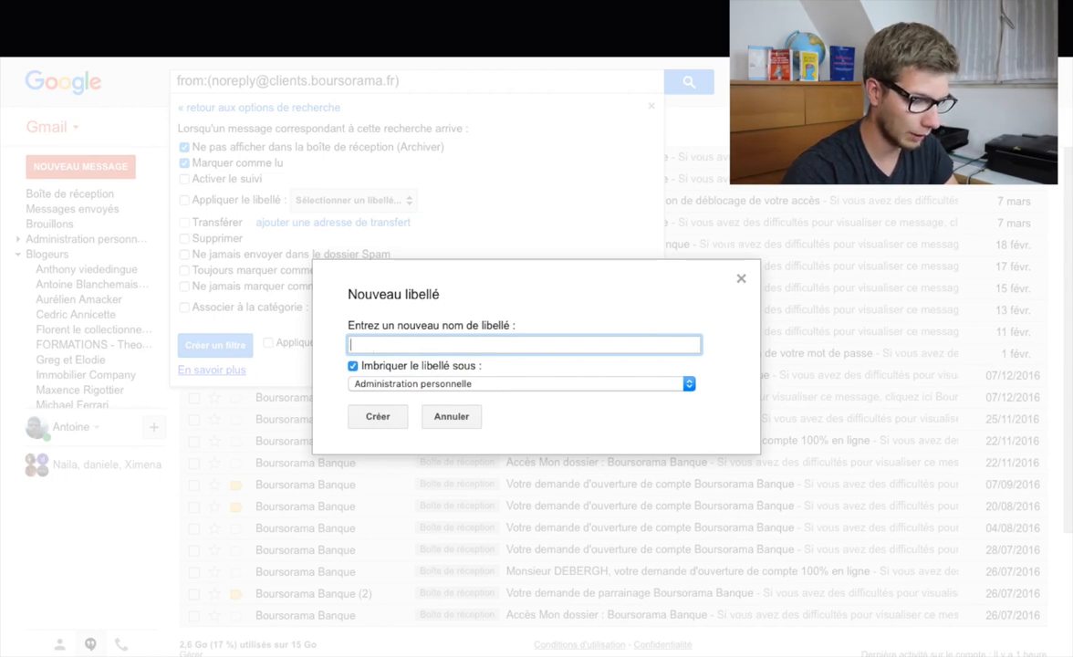
text(Boursorama)
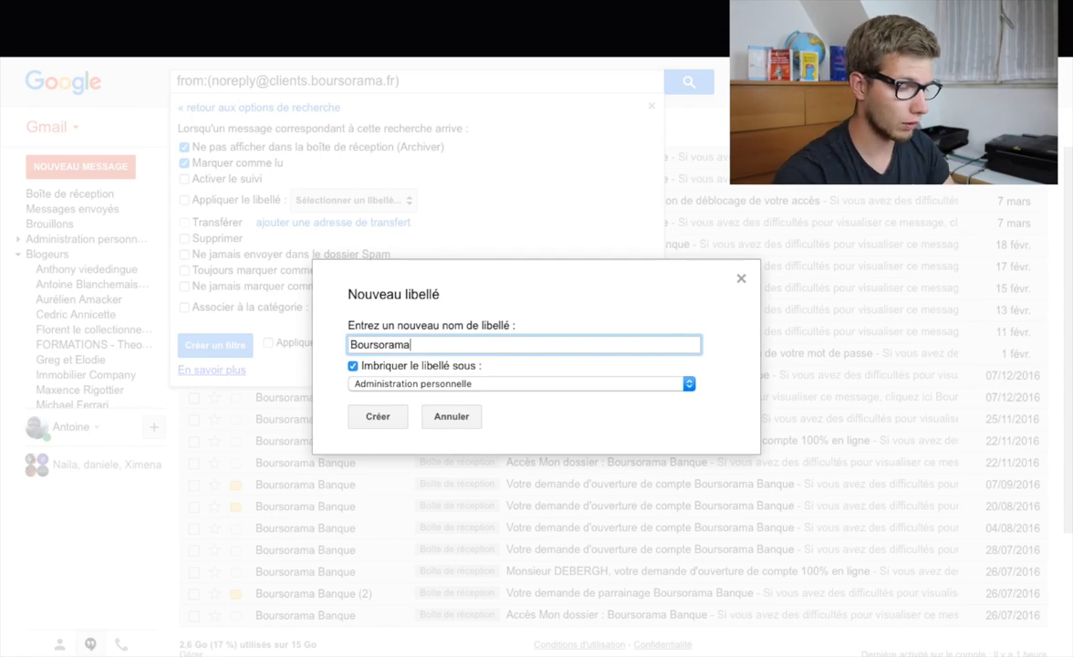
click(377, 416)
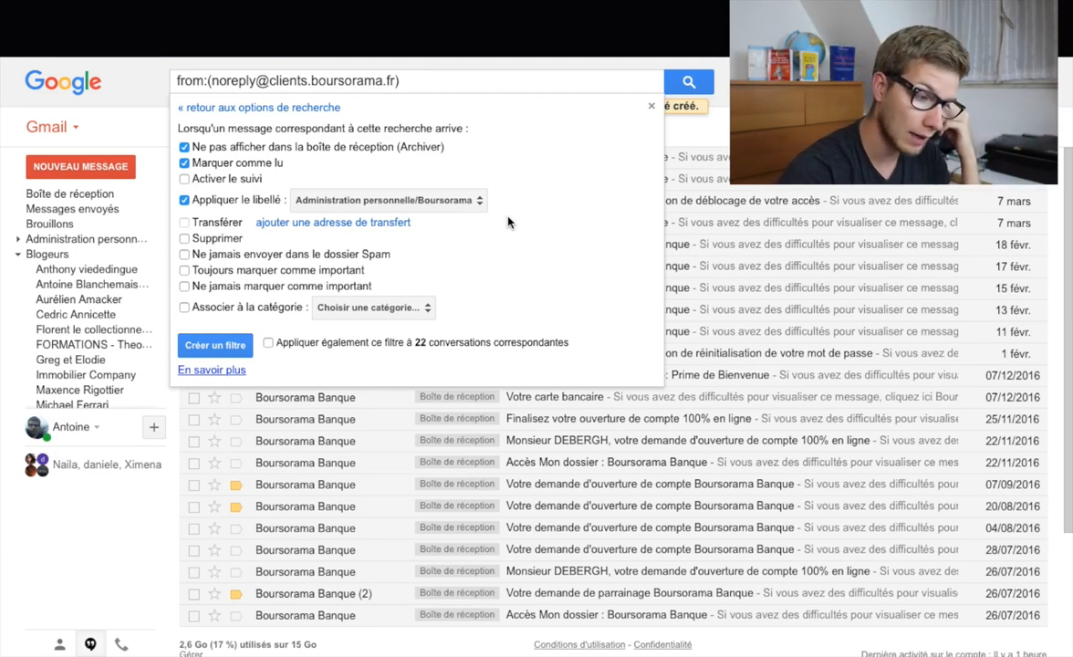
Create the filter and apply it to the existing matching conversations as well.
double_click(420, 343)
click(269, 344)
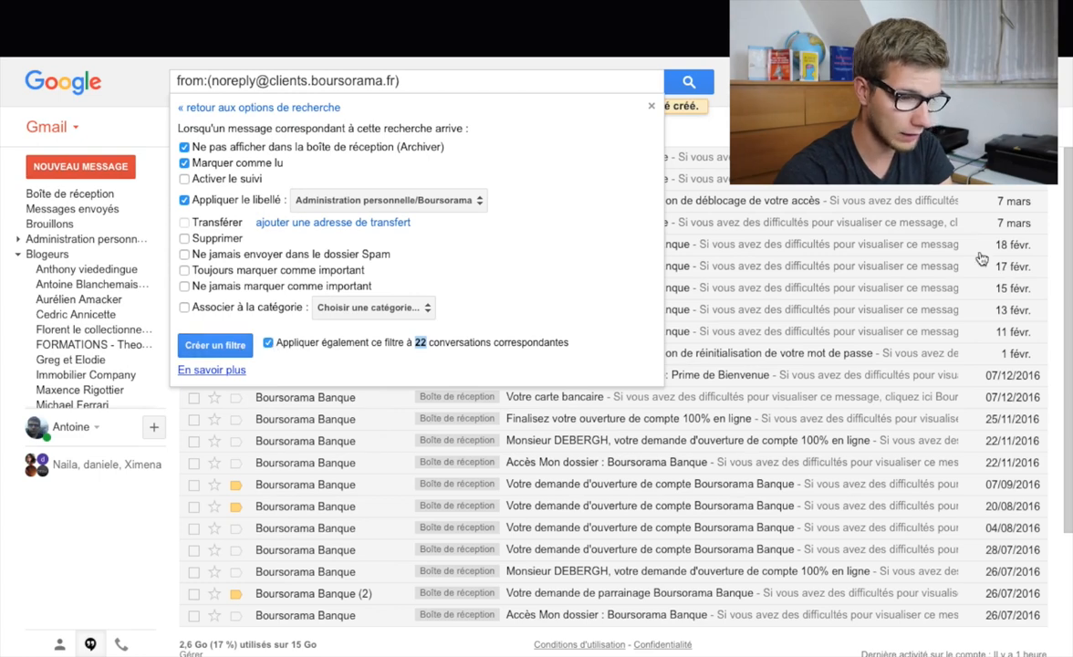
click(232, 347)
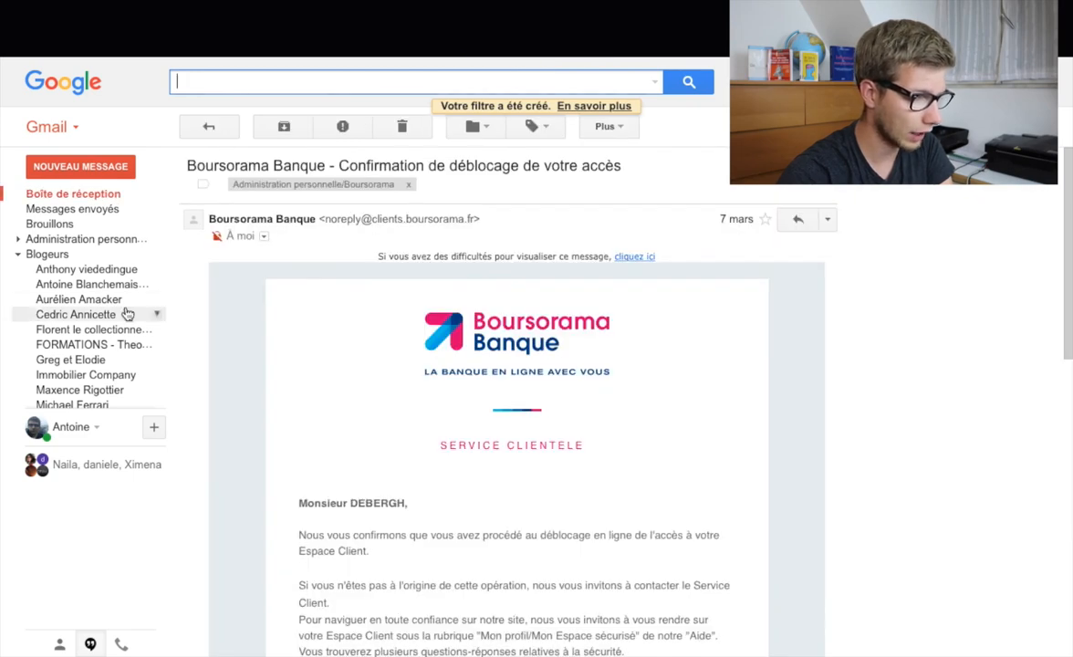
Collapse Blogeurs, expand Administration personnelle, and check the messages filed under its Boursorama label.
click(18, 251)
click(18, 241)
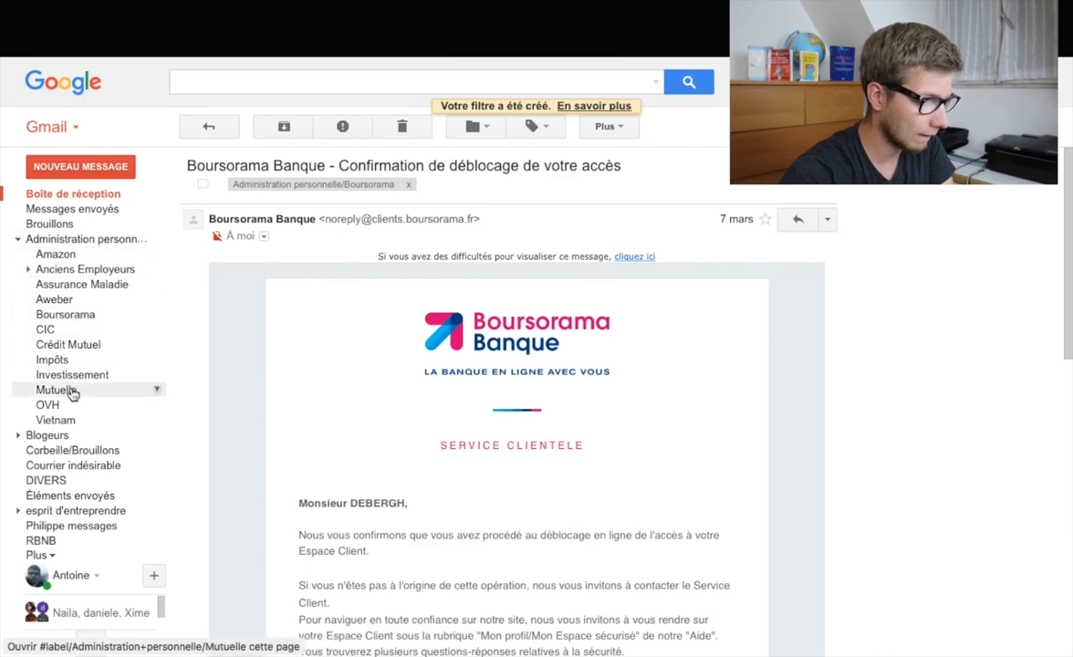
click(91, 315)
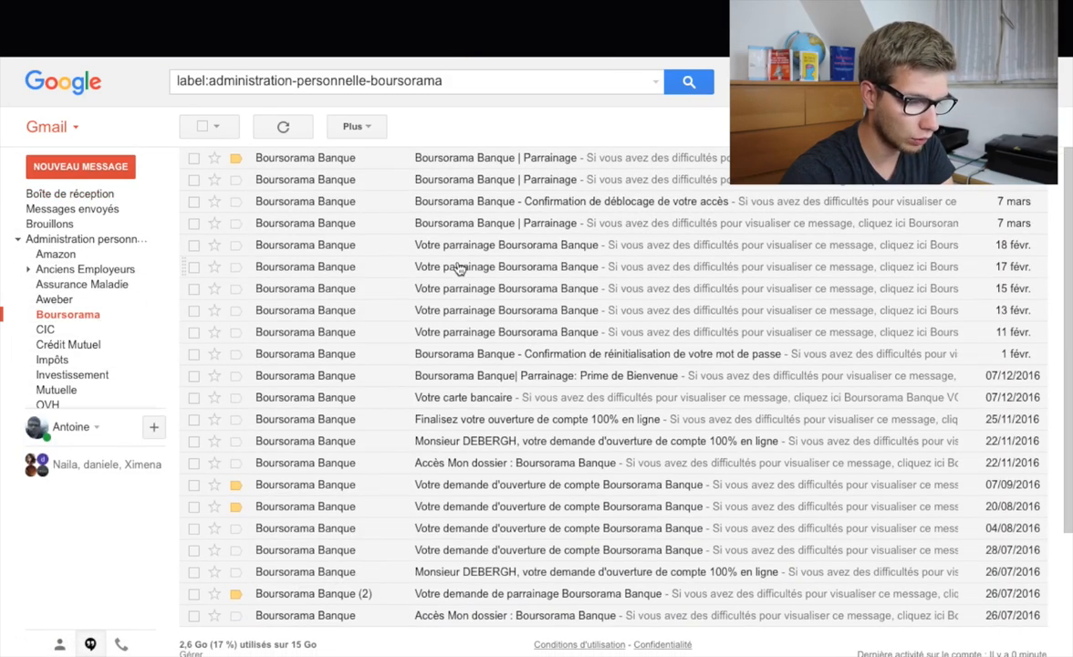
scroll(459, 266, down, 3)
scroll(459, 267, up, 3)
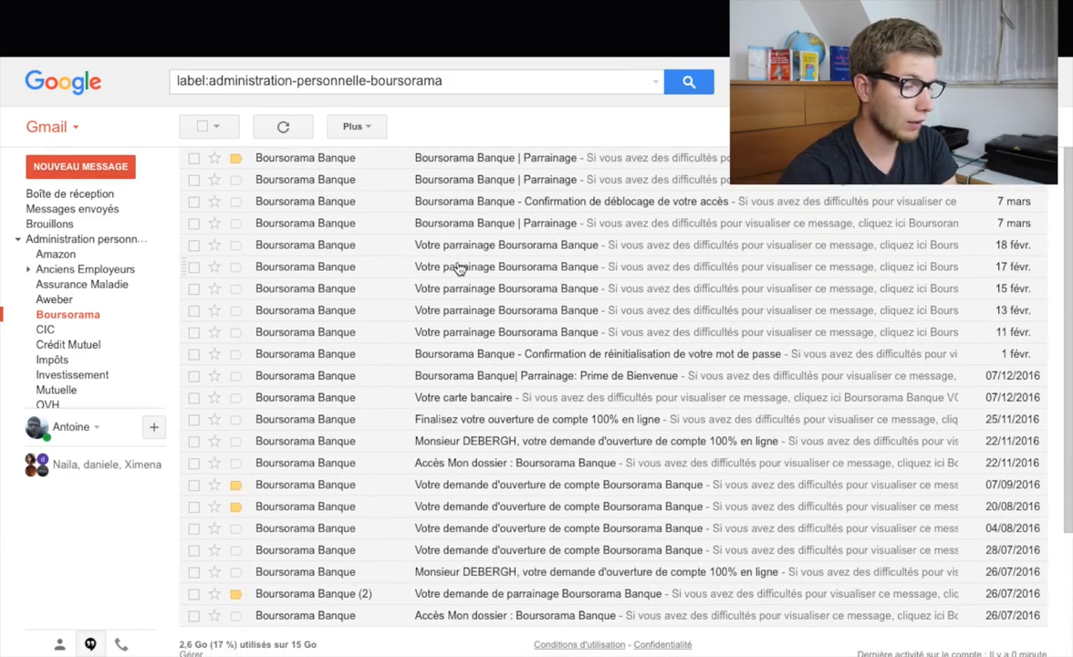
scroll(288, 190, down, 1)
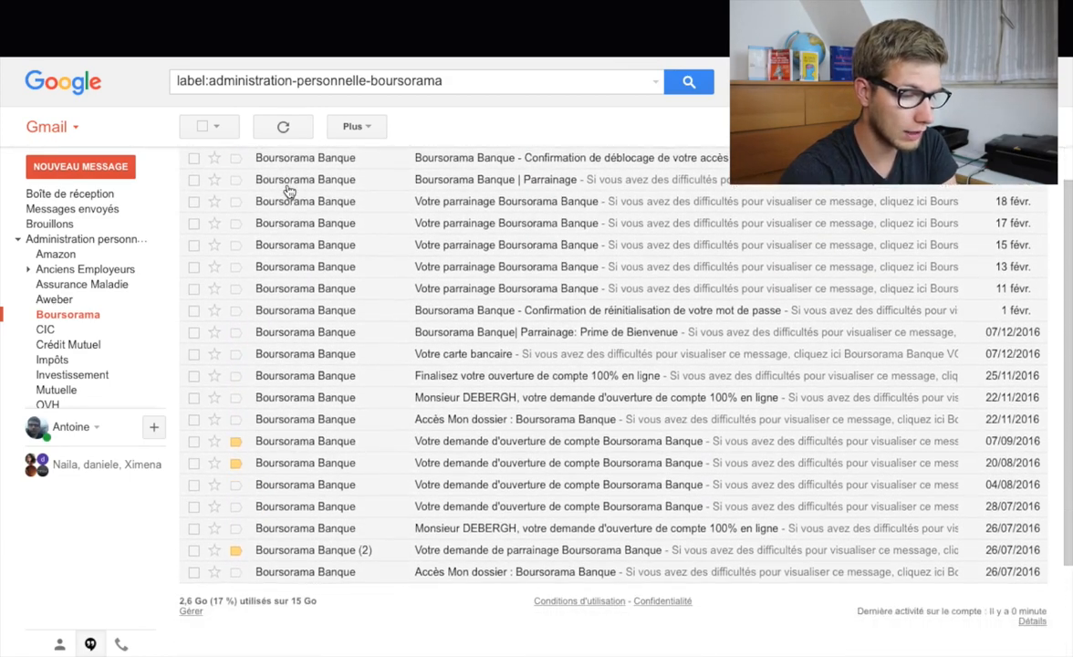
scroll(290, 190, down, 2)
scroll(289, 190, up, 2)
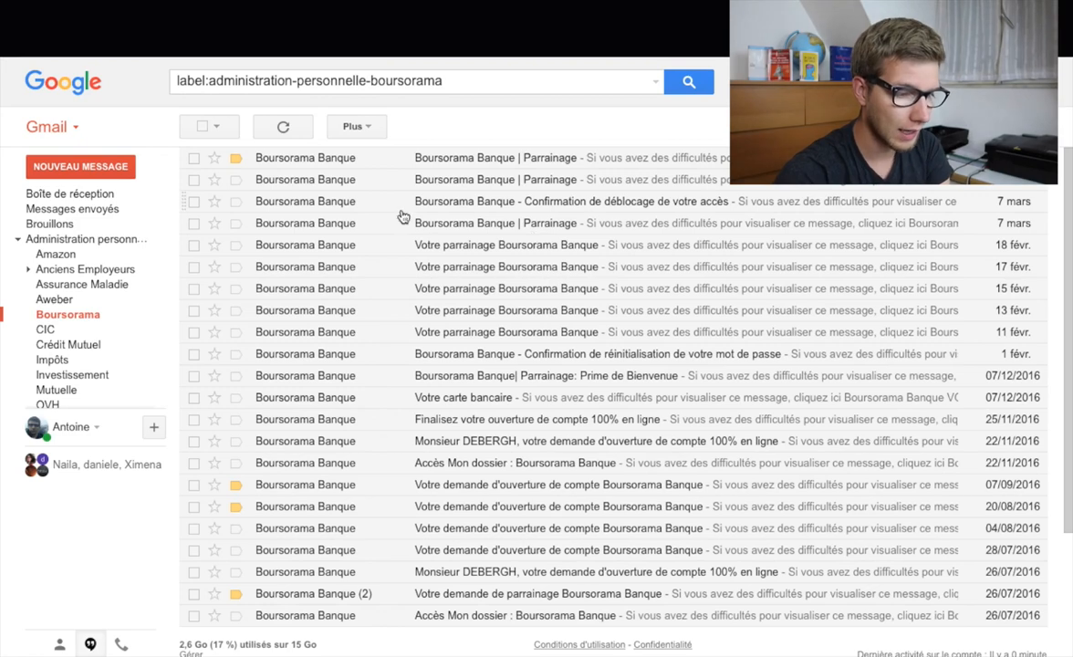
mouse_move(85, 329)
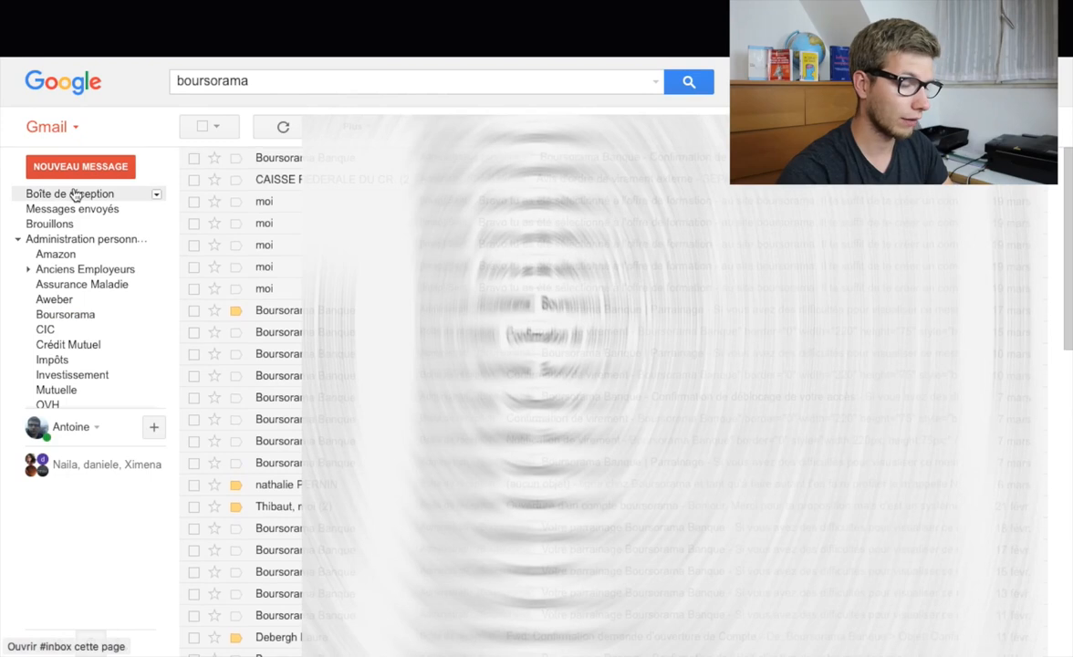
Return to the inbox and view the messages under the PAYPAL label of esprit d'entreprendre.
click(73, 195)
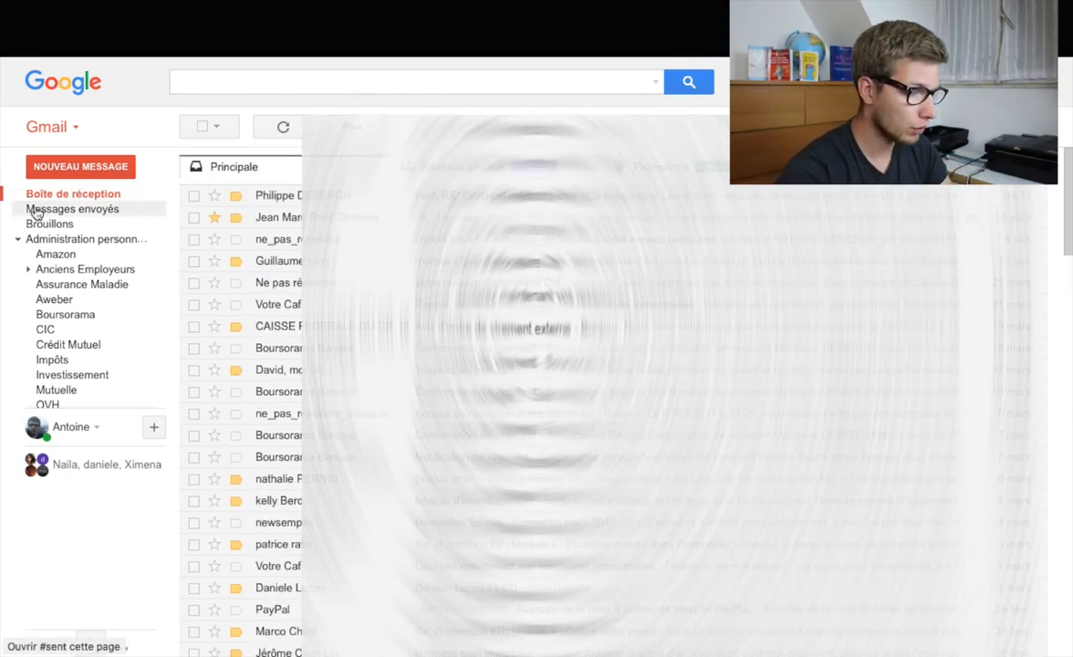
click(17, 239)
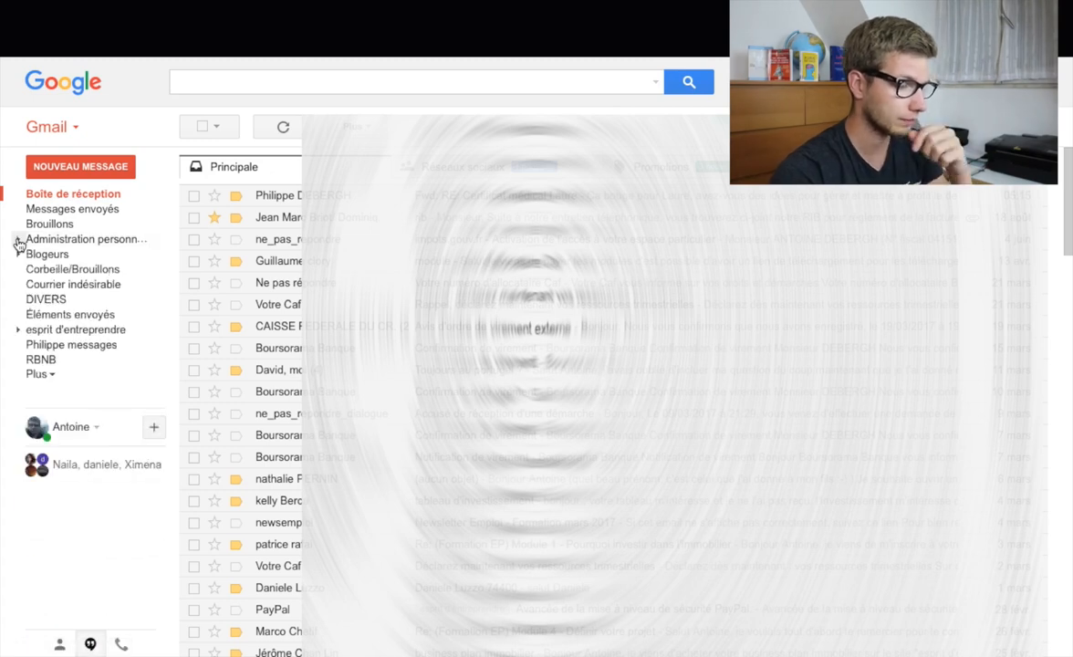
click(18, 330)
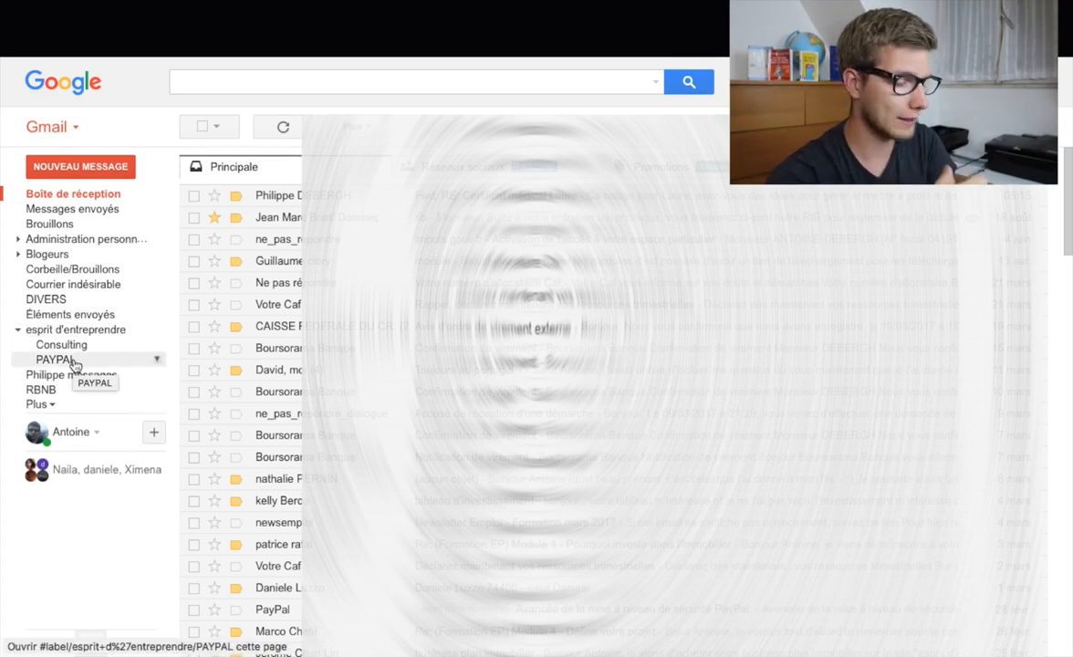
click(75, 362)
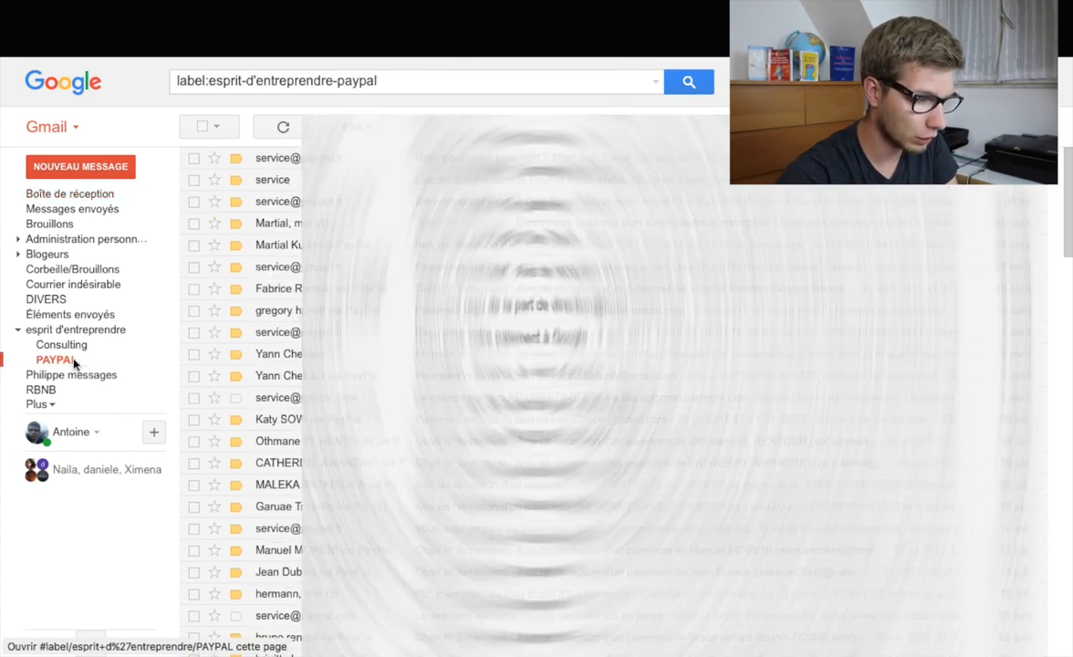